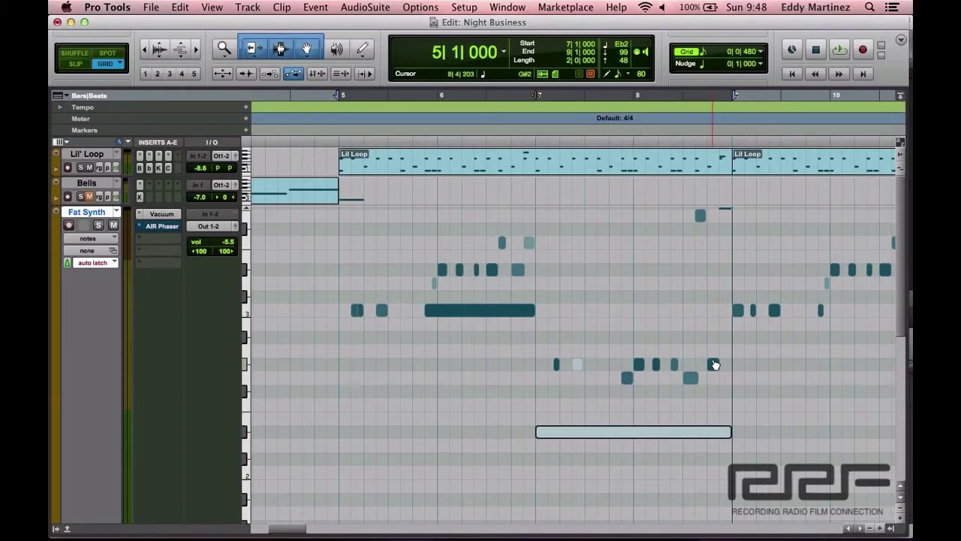
Step: Play the Night Business session from bar 5, then stop it after about ten seconds
{"action": "key", "text": "space"}
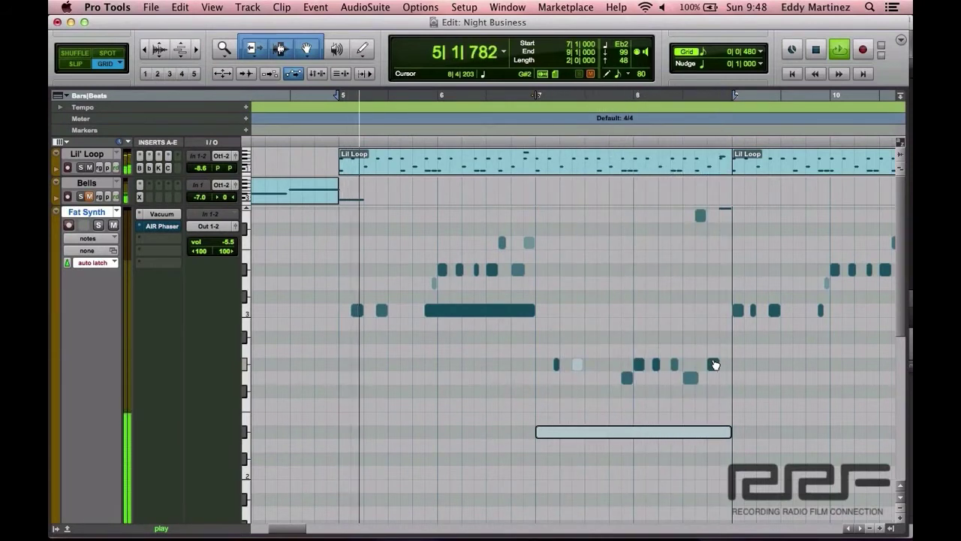
{"action": "key", "text": "space"}
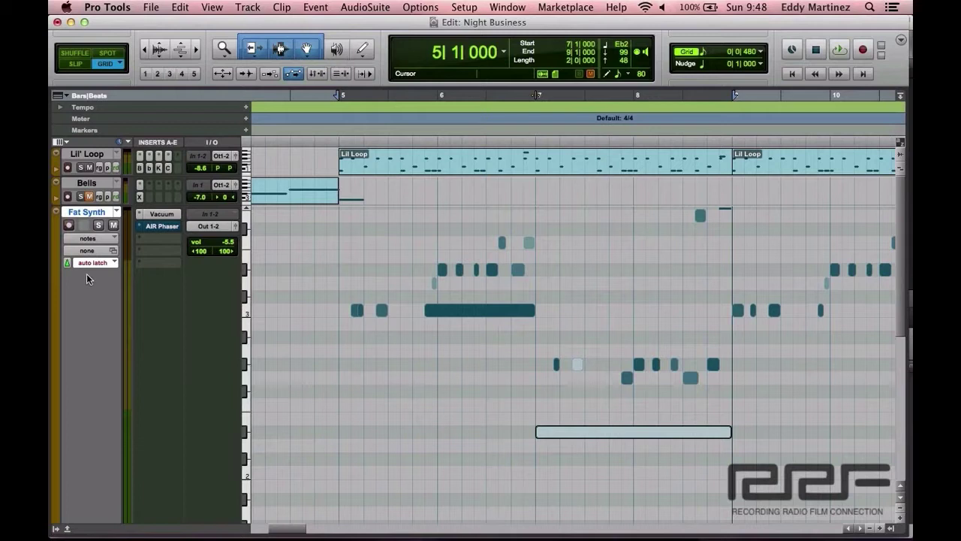
{"action": "left_click", "coordinate": [95, 239]}
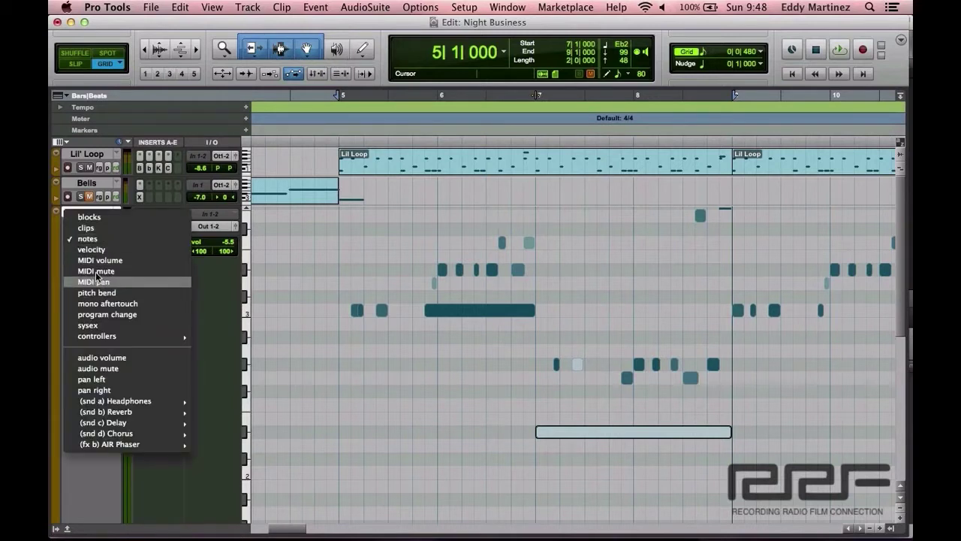
{"action": "left_click", "coordinate": [209, 320]}
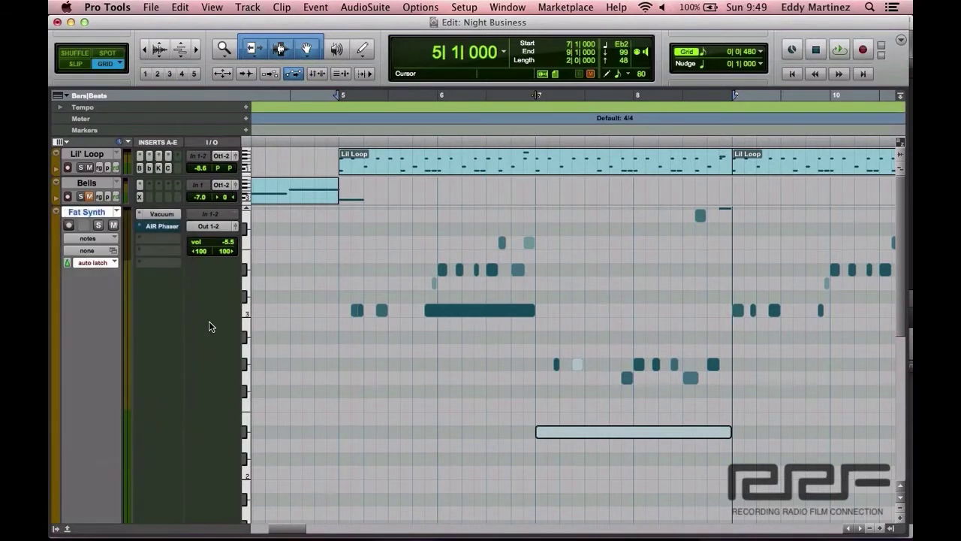
Step: Shorten the long note before bar 6 to one beat, trim the low note, and raise it to G#2
{"action": "left_click", "coordinate": [531, 311]}
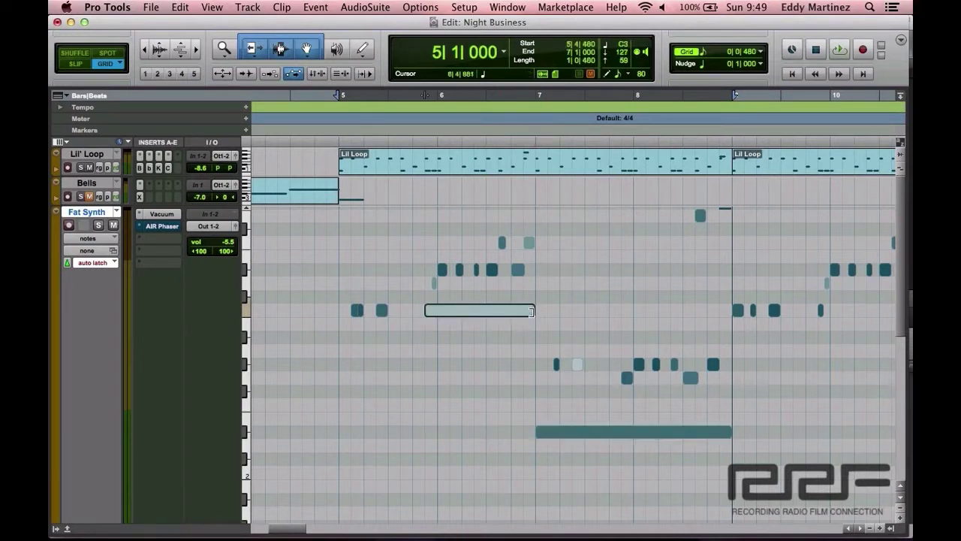
{"action": "left_click_drag", "start_coordinate": [531, 311], "coordinate": [432, 311]}
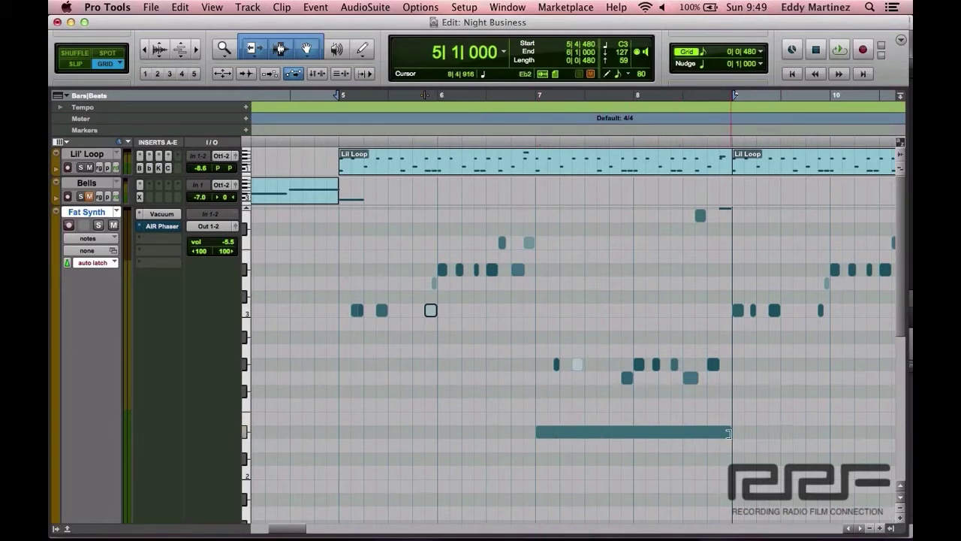
{"action": "left_click_drag", "start_coordinate": [727, 434], "coordinate": [548, 434]}
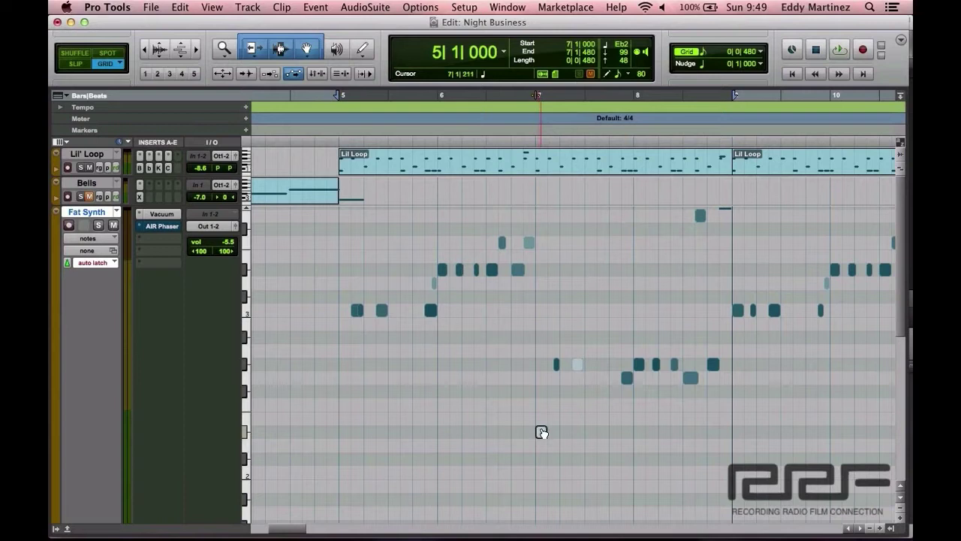
{"action": "left_click_drag", "start_coordinate": [541, 432], "coordinate": [541, 366]}
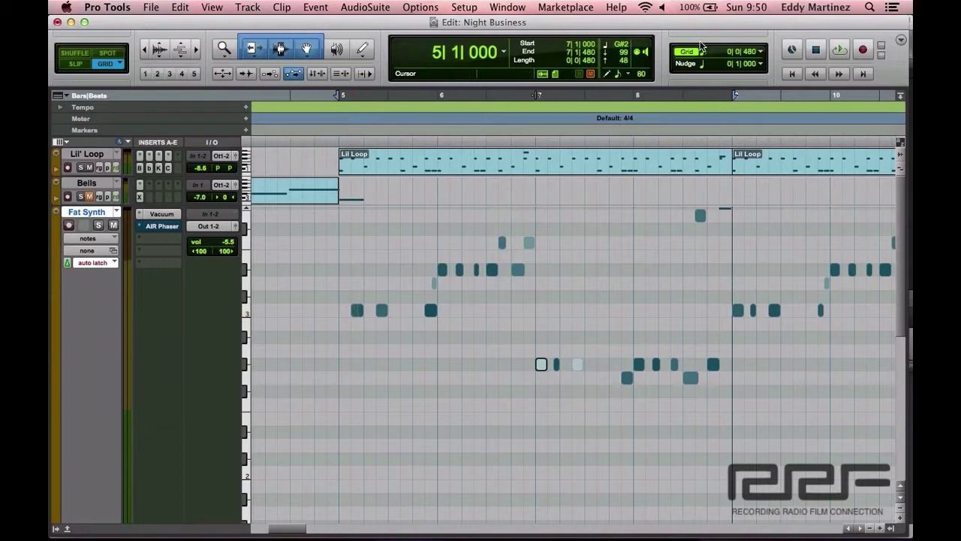
Step: Set the grid to 1 bar and snap the first Fat Synth note onto bar 5
{"action": "left_click", "coordinate": [705, 52]}
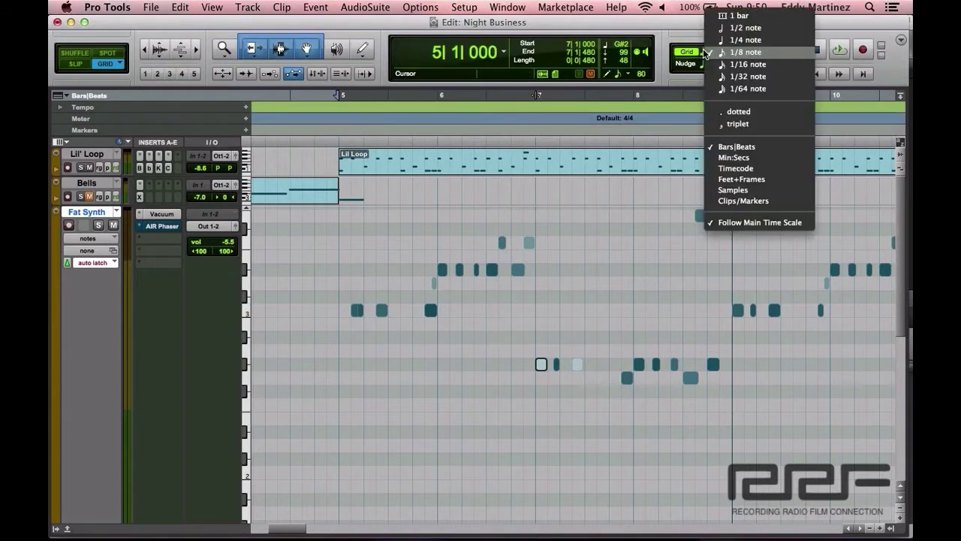
{"action": "left_click", "coordinate": [743, 15]}
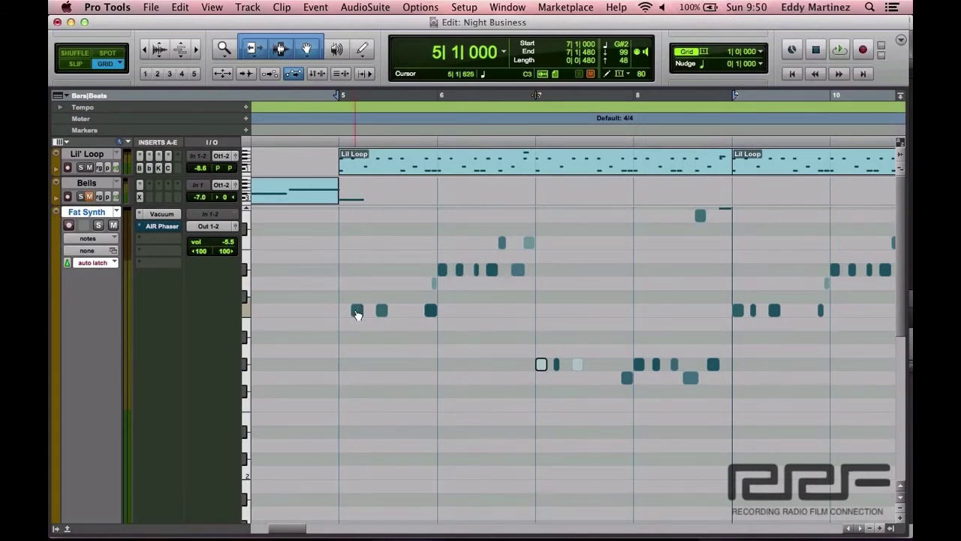
{"action": "left_click_drag", "start_coordinate": [357, 310], "coordinate": [347, 314]}
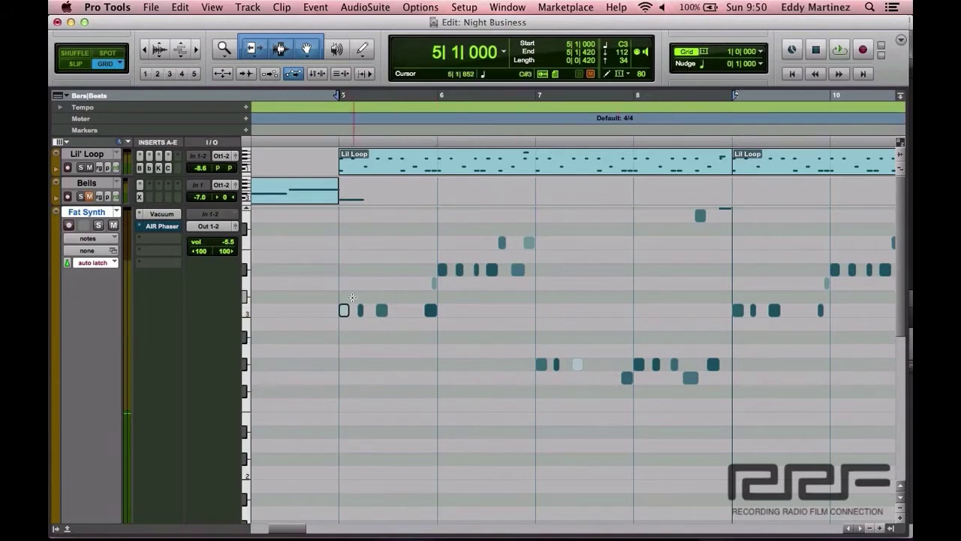
Step: Switch the grid to 1/16 notes, nudge the first note a sixteenth later, then return it to bar 5
{"action": "left_click", "coordinate": [706, 52]}
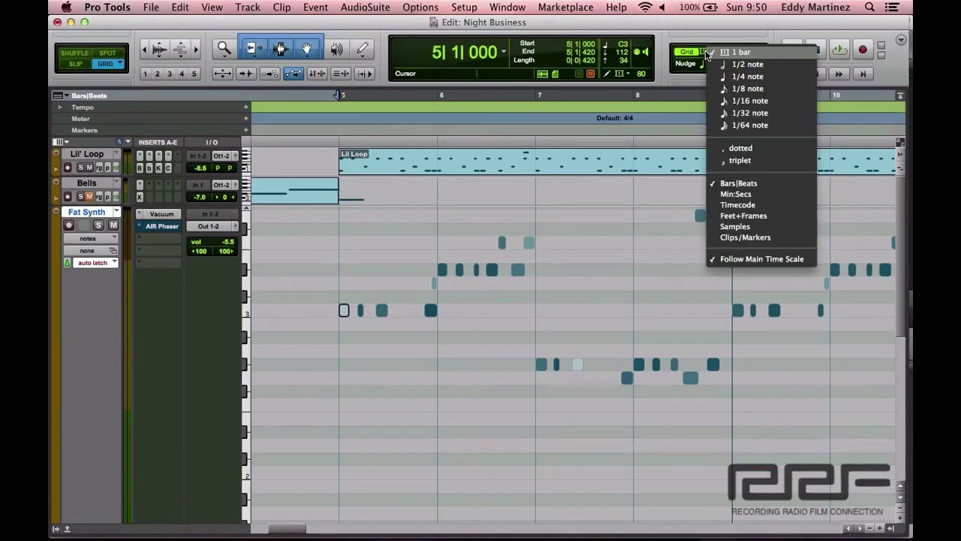
{"action": "left_click", "coordinate": [751, 101]}
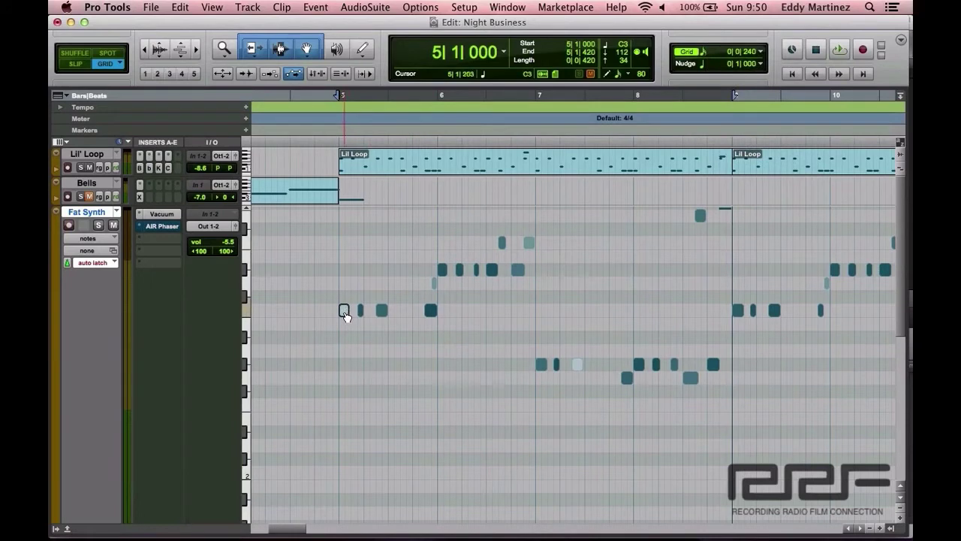
{"action": "left_click_drag", "start_coordinate": [346, 315], "coordinate": [351, 316]}
{"action": "left_click", "coordinate": [351, 314]}
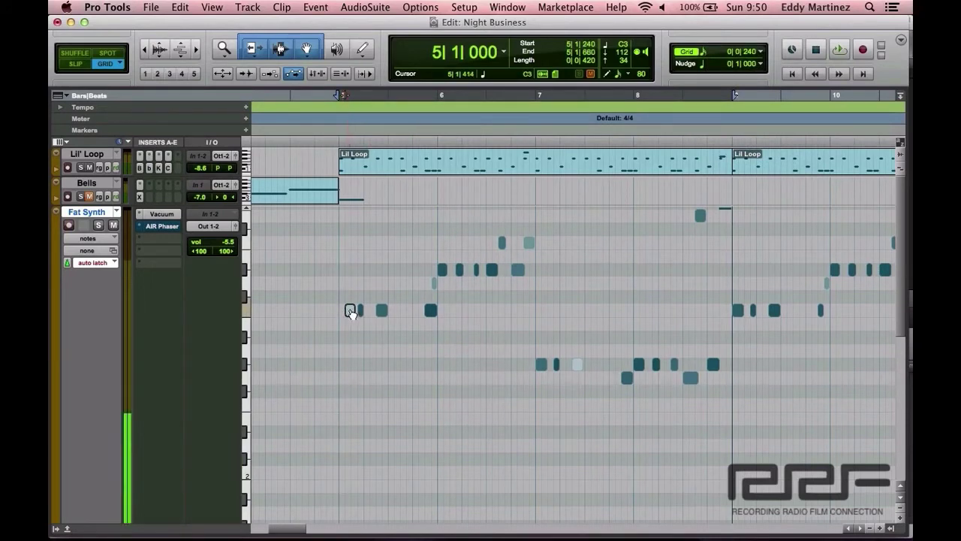
{"action": "left_click_drag", "start_coordinate": [351, 314], "coordinate": [344, 311]}
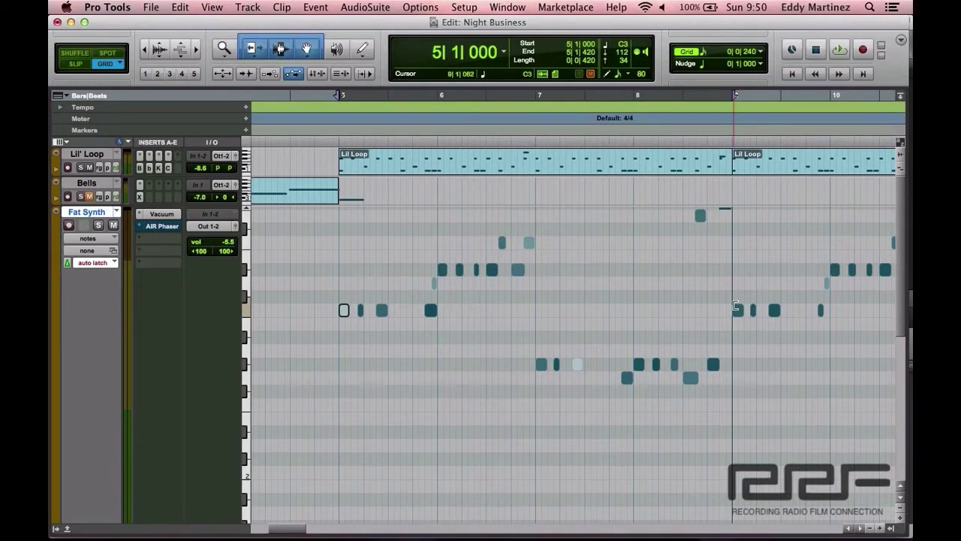
Step: Show velocity stalks on the Fat Synth track and set the first note's velocity to 101
{"action": "left_click", "coordinate": [110, 242]}
{"action": "left_click", "coordinate": [107, 252]}
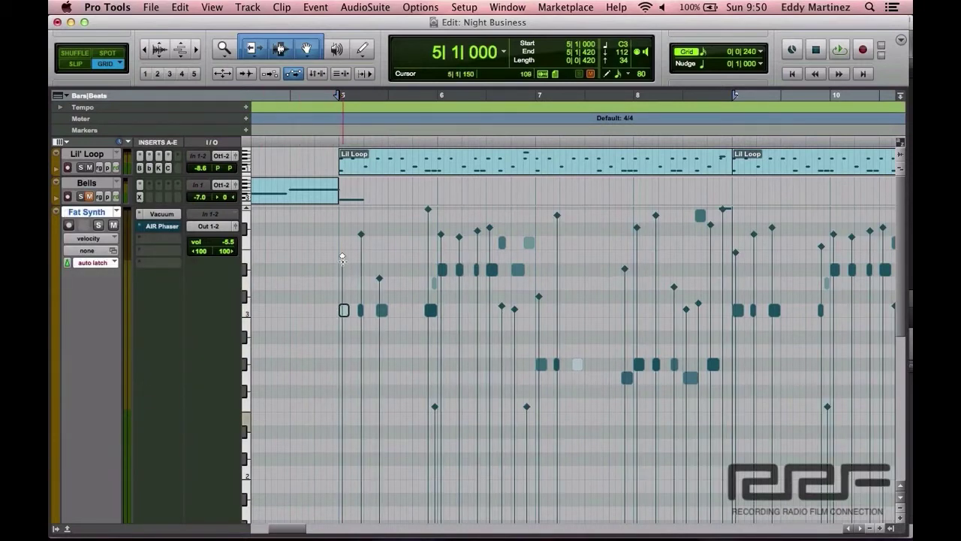
{"action": "left_click_drag", "start_coordinate": [342, 259], "coordinate": [346, 230]}
{"action": "mouse_move", "coordinate": [342, 231]}
{"action": "left_mouse_down"}
{"action": "mouse_move", "coordinate": [343, 371]}
{"action": "mouse_move", "coordinate": [354, 412]}
{"action": "mouse_move", "coordinate": [356, 278]}
{"action": "mouse_move", "coordinate": [344, 226]}
{"action": "left_mouse_up"}
Step: Marquee-select a group of notes and lower their velocities together
{"action": "left_click", "coordinate": [323, 235]}
{"action": "left_click_drag", "start_coordinate": [323, 226], "coordinate": [822, 389]}
{"action": "left_click", "coordinate": [342, 230]}
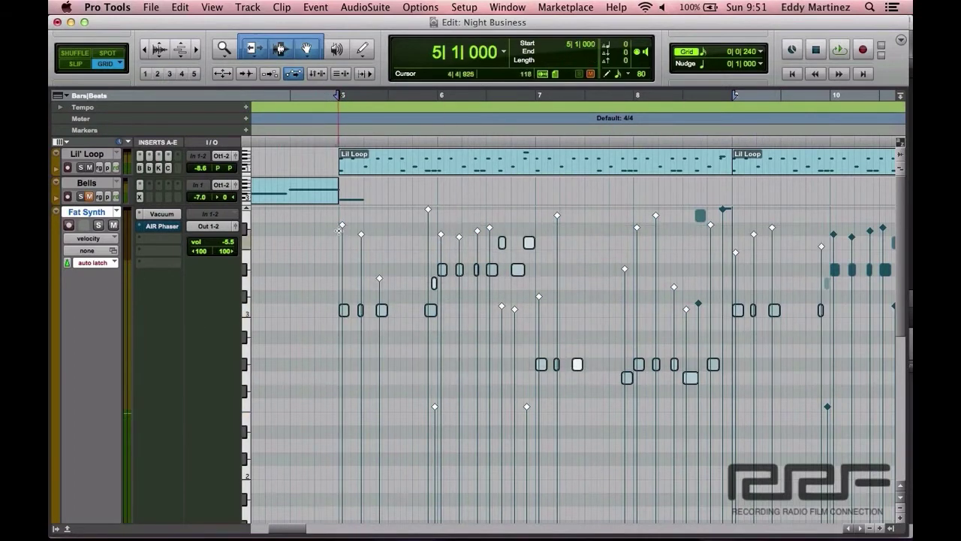
{"action": "left_click_drag", "start_coordinate": [344, 231], "coordinate": [348, 374]}
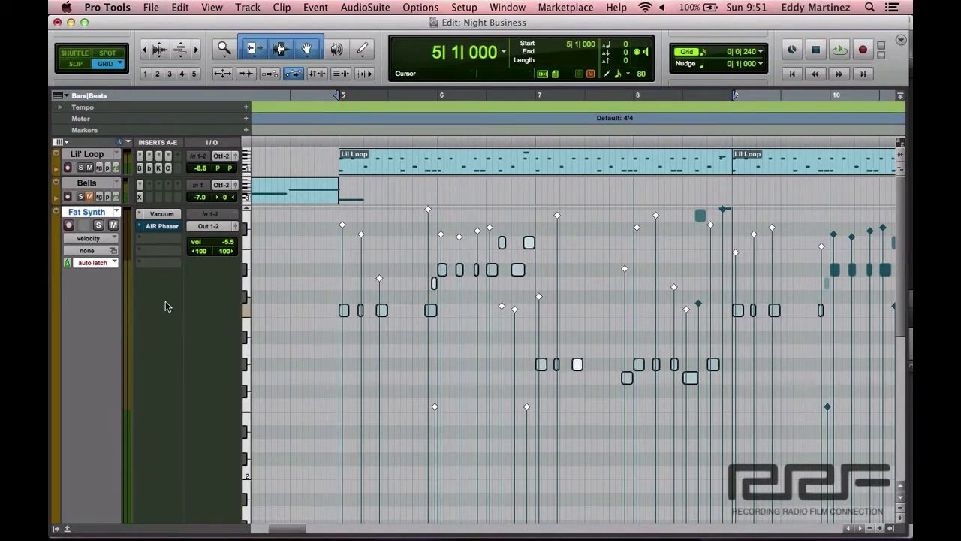
Step: Show the MIDI volume lane and pencil a curve dipping after bar 5, then waving through bar 10
{"action": "left_click", "coordinate": [94, 239]}
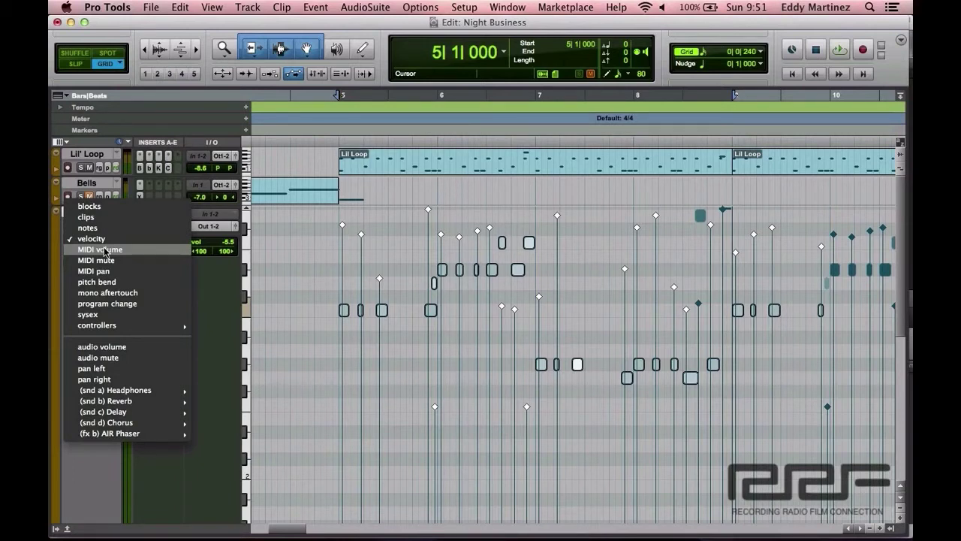
{"action": "left_click", "coordinate": [105, 250]}
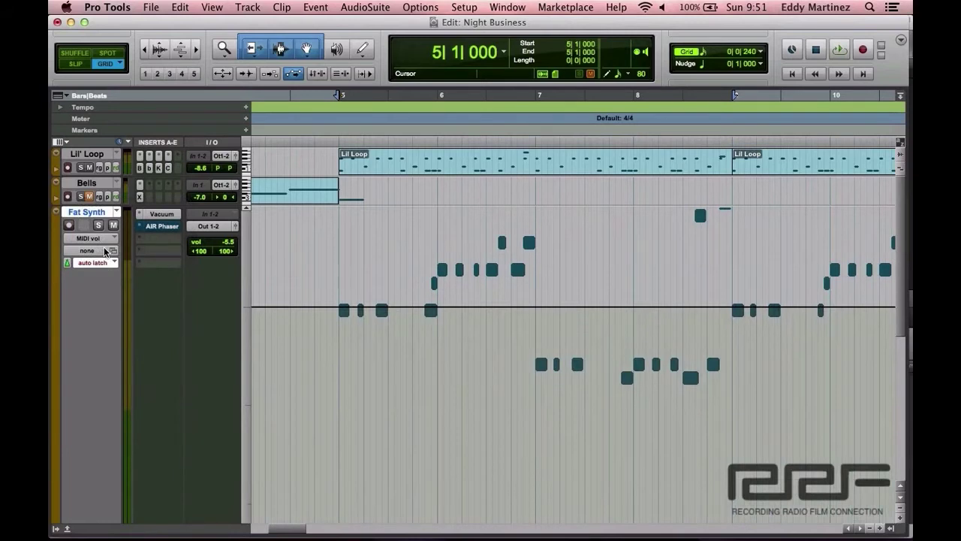
{"action": "left_click", "coordinate": [364, 49]}
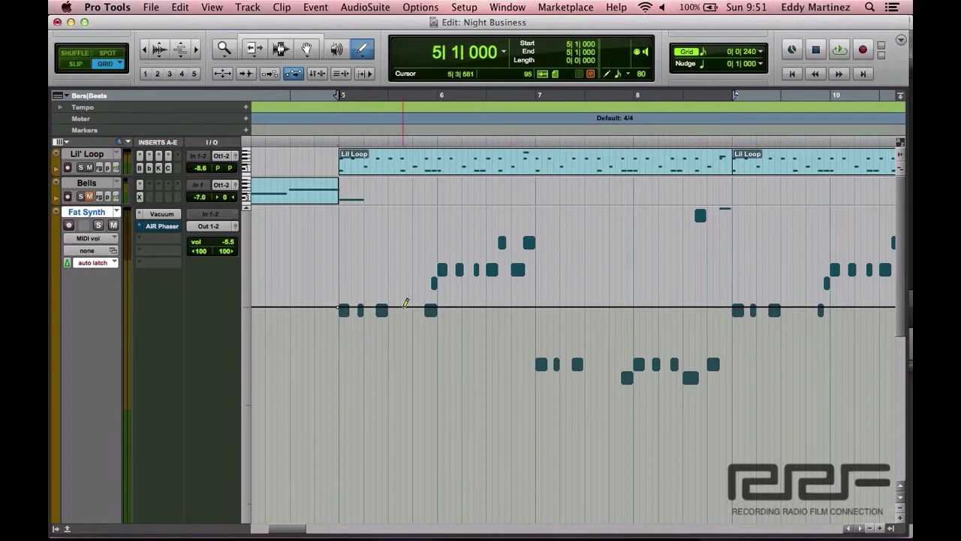
{"action": "left_click_drag", "start_coordinate": [404, 349], "coordinate": [406, 382]}
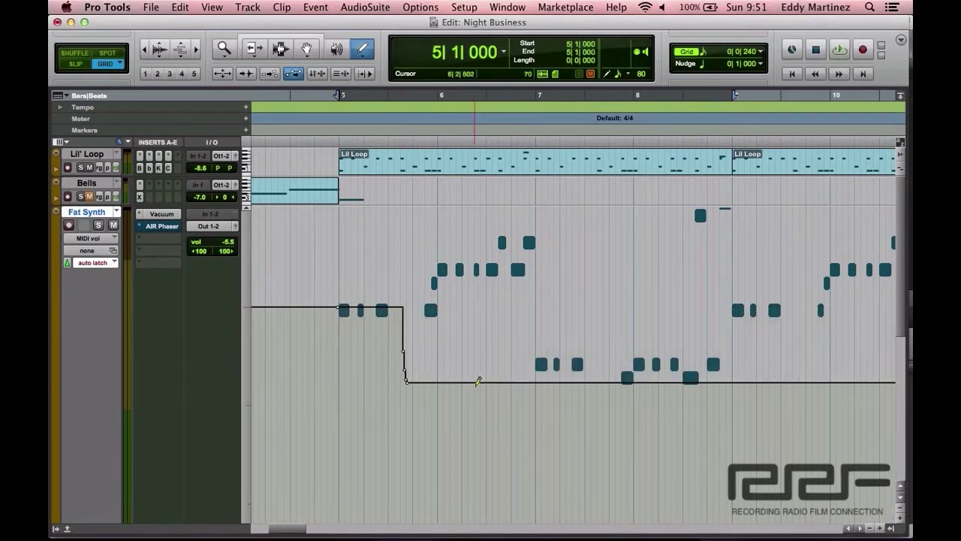
{"action": "mouse_move", "coordinate": [483, 373]}
{"action": "left_mouse_down"}
{"action": "mouse_move", "coordinate": [495, 342]}
{"action": "mouse_move", "coordinate": [537, 290]}
{"action": "mouse_move", "coordinate": [651, 318]}
{"action": "mouse_move", "coordinate": [706, 377]}
{"action": "mouse_move", "coordinate": [762, 286]}
{"action": "mouse_move", "coordinate": [819, 300]}
{"action": "mouse_move", "coordinate": [863, 352]}
{"action": "mouse_move", "coordinate": [892, 342]}
{"action": "left_mouse_up"}
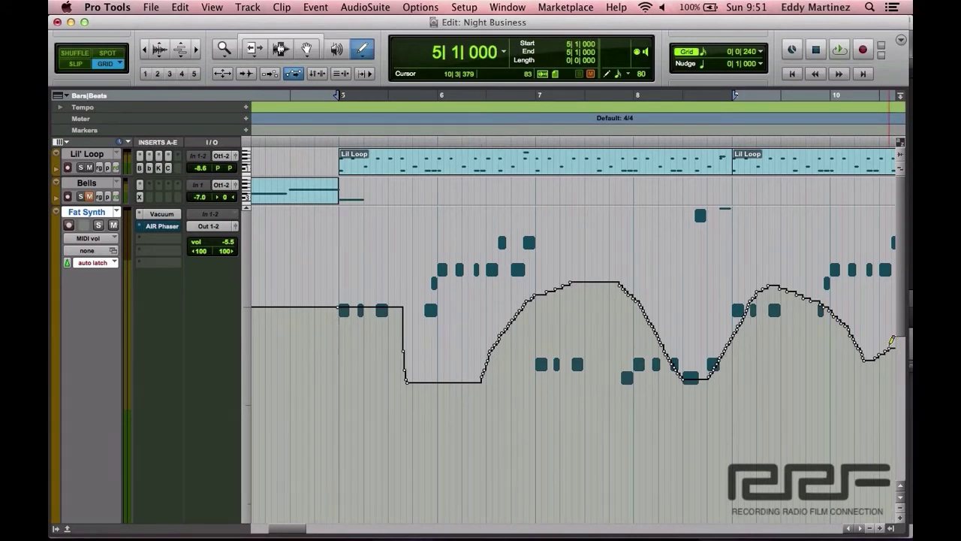
{"action": "key", "text": "space"}
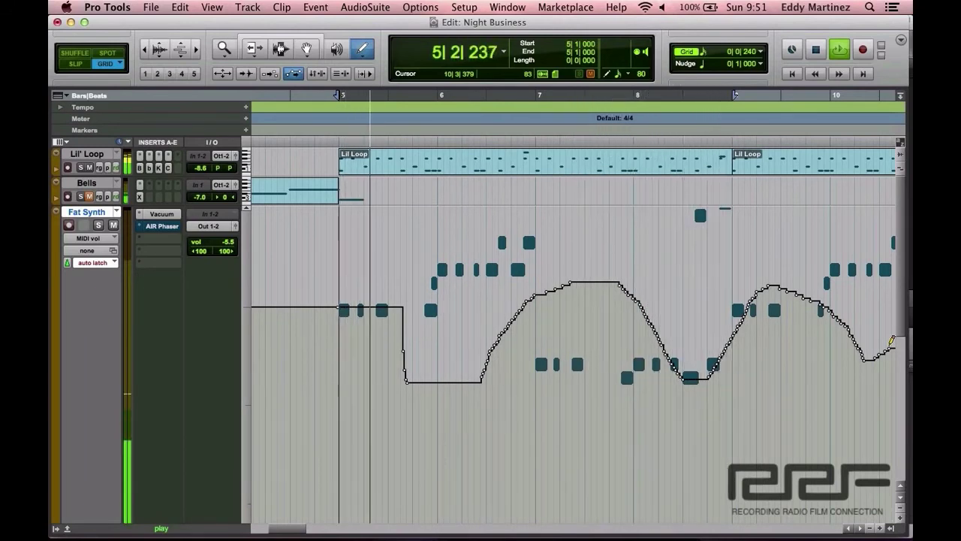
{"action": "key", "text": "space"}
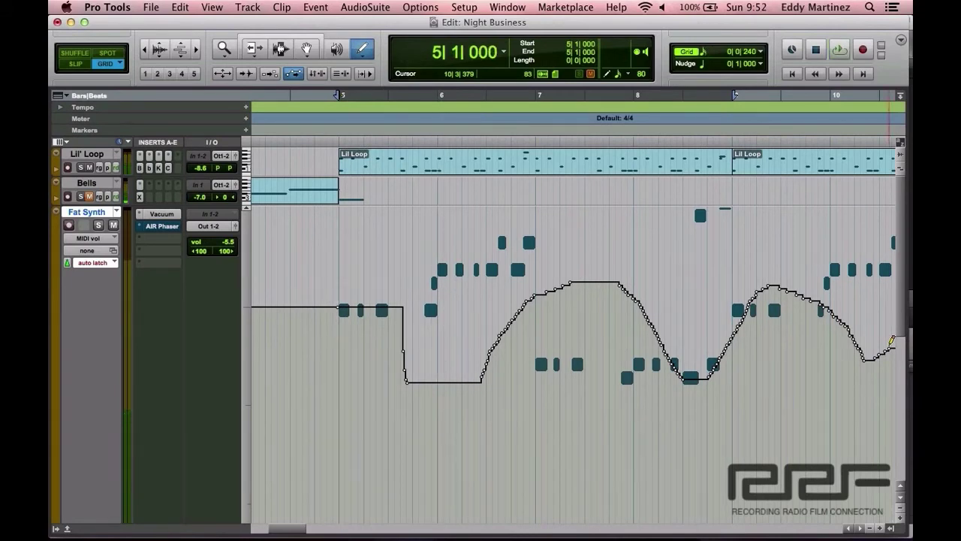
Step: Undo the drawn volume curve and switch Fat Synth to its MIDI pan lane
{"action": "key", "text": "super+z"}
{"action": "key", "text": "super+z"}
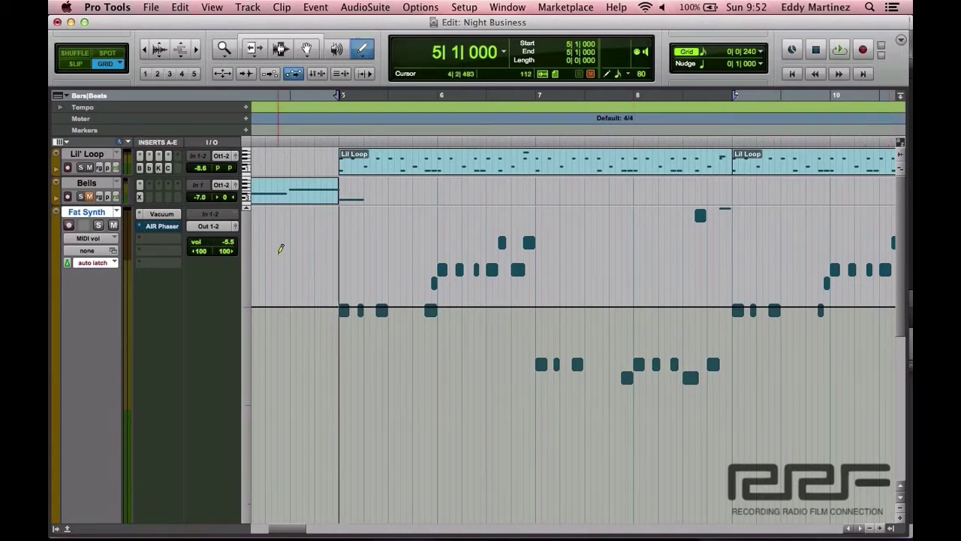
{"action": "left_click", "coordinate": [108, 240]}
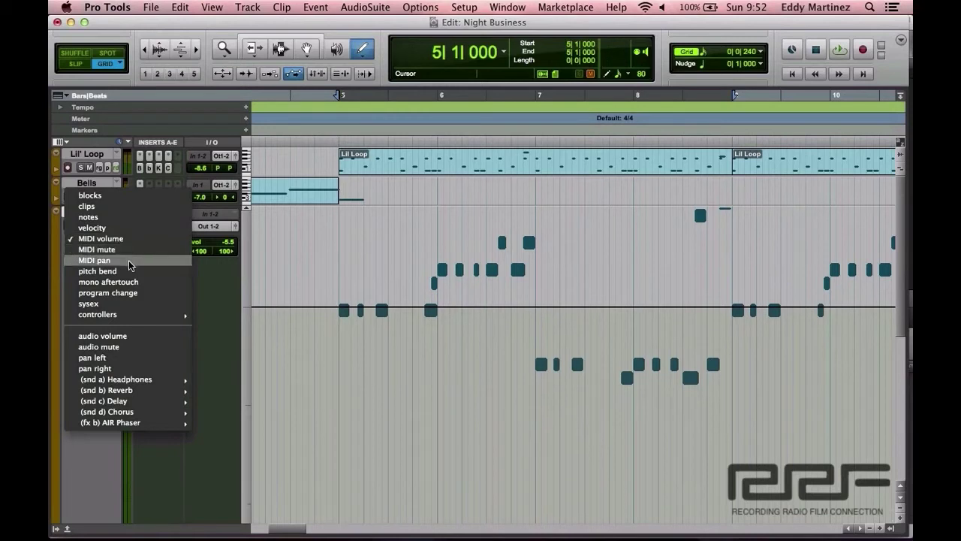
{"action": "left_click", "coordinate": [126, 260]}
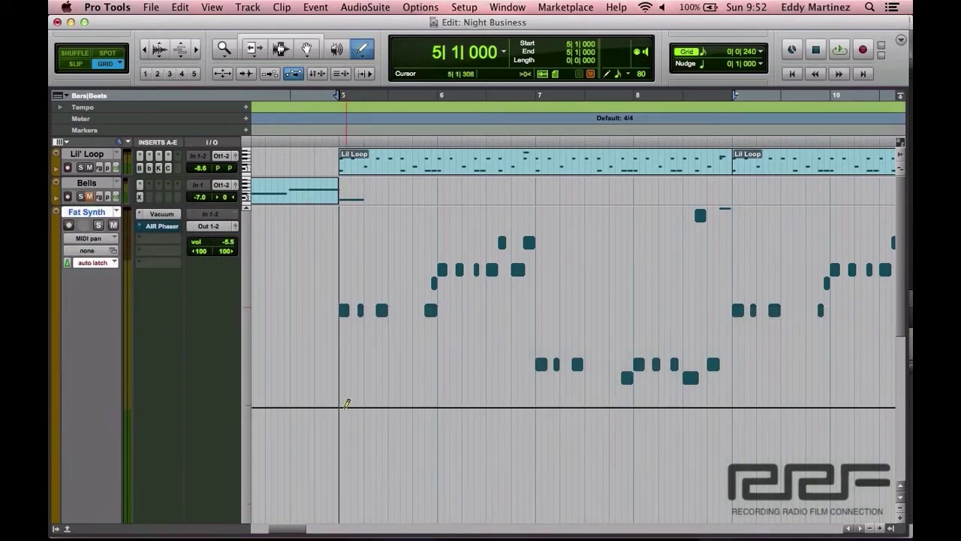
Step: Draw a rising then falling pan curve from bar 5, play it back, then undo it
{"action": "mouse_move", "coordinate": [342, 406]}
{"action": "left_mouse_down"}
{"action": "mouse_move", "coordinate": [438, 216]}
{"action": "mouse_move", "coordinate": [537, 331]}
{"action": "mouse_move", "coordinate": [596, 488]}
{"action": "mouse_move", "coordinate": [640, 468]}
{"action": "mouse_move", "coordinate": [756, 207]}
{"action": "left_mouse_up"}
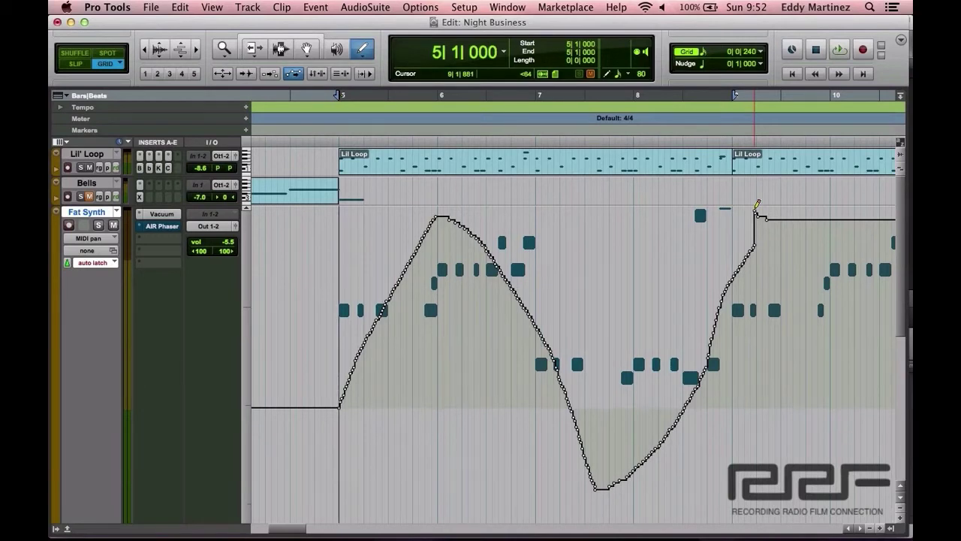
{"action": "key", "text": "space"}
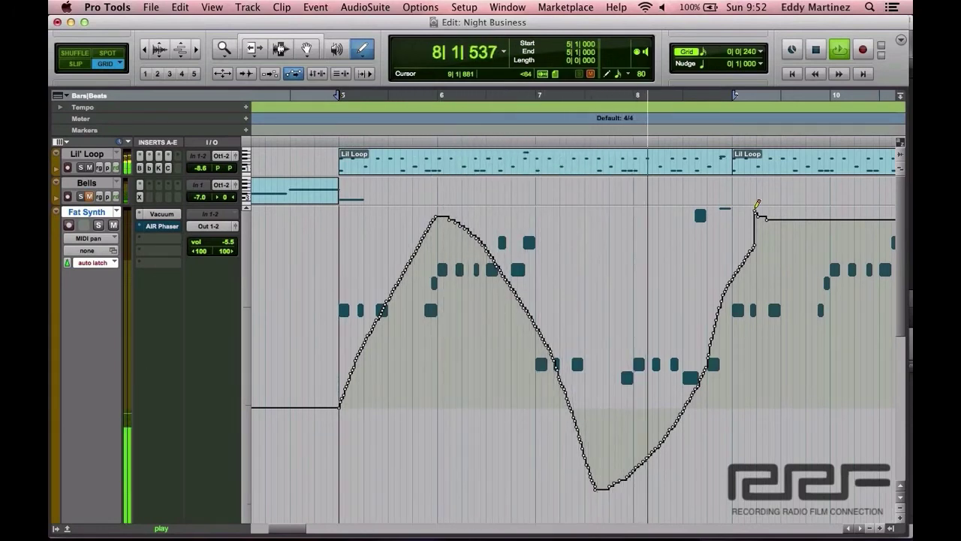
{"action": "key", "text": "space"}
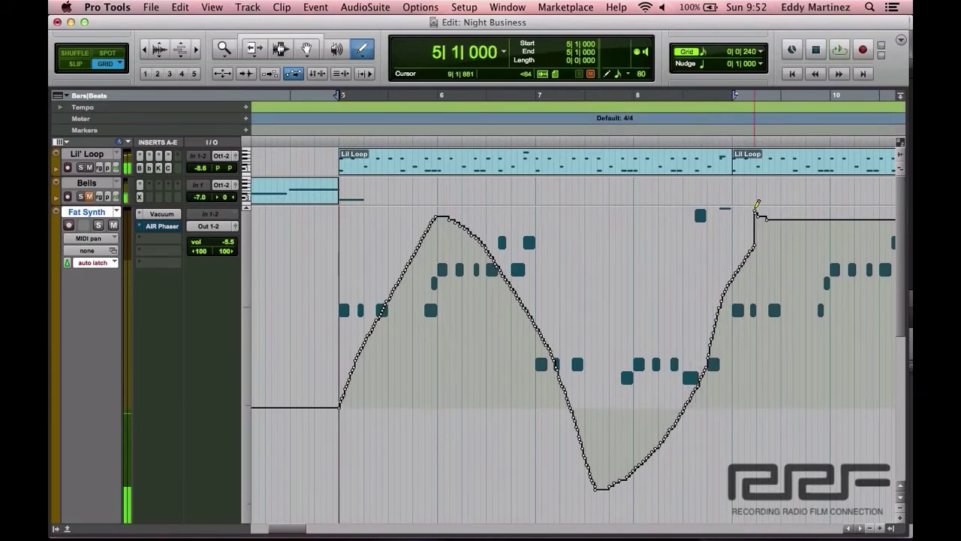
{"action": "key", "text": "super+z"}
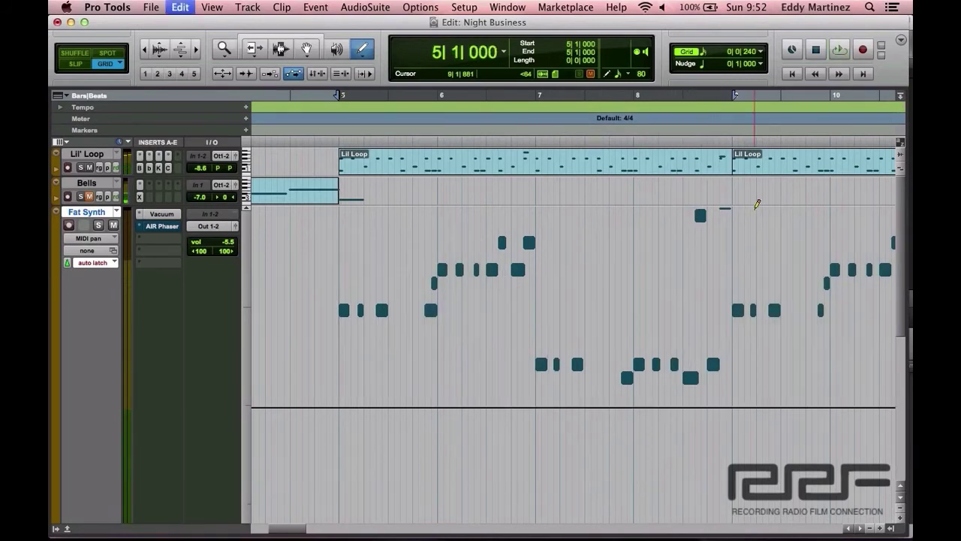
Step: Show the mono aftertouch lane, draw an aftertouch curve from bar 5, and play it back
{"action": "left_click", "coordinate": [103, 238]}
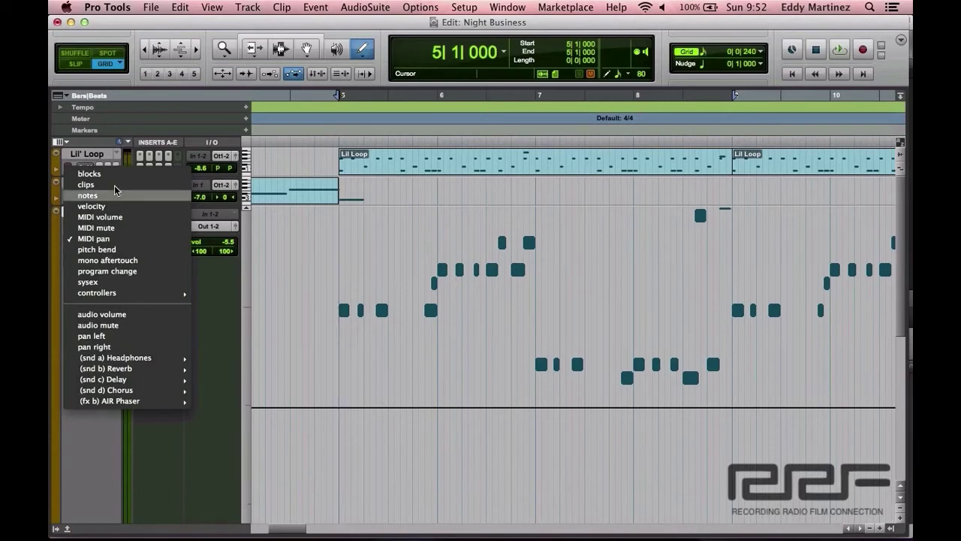
{"action": "left_click", "coordinate": [118, 260]}
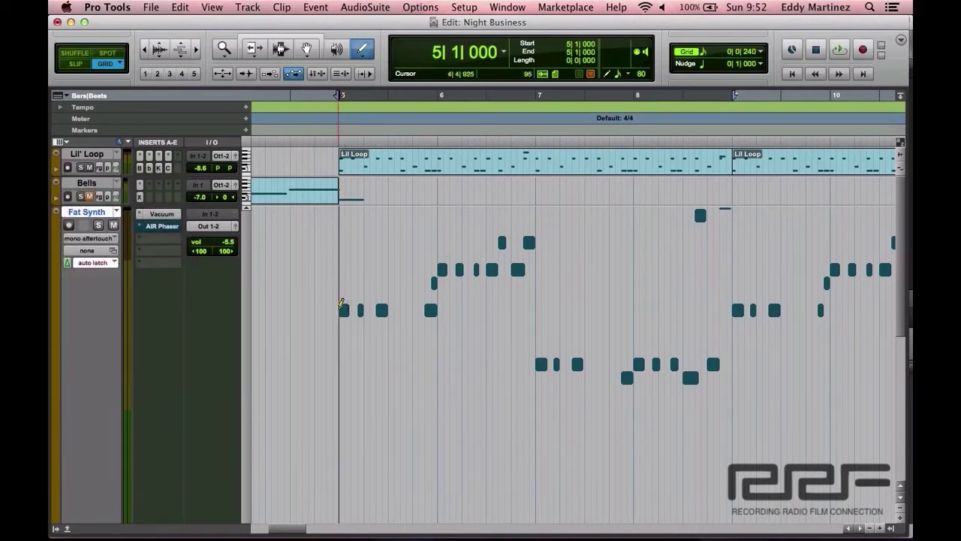
{"action": "mouse_move", "coordinate": [339, 304]}
{"action": "left_mouse_down"}
{"action": "mouse_move", "coordinate": [370, 219]}
{"action": "mouse_move", "coordinate": [474, 257]}
{"action": "mouse_move", "coordinate": [520, 426]}
{"action": "mouse_move", "coordinate": [595, 450]}
{"action": "mouse_move", "coordinate": [681, 276]}
{"action": "mouse_move", "coordinate": [721, 233]}
{"action": "left_mouse_up"}
{"action": "key", "text": "space"}
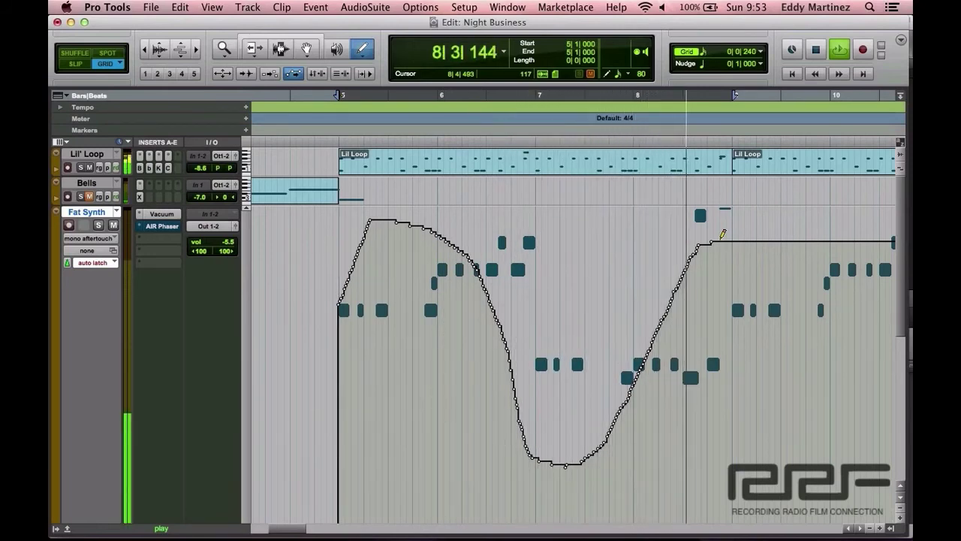
{"action": "key", "text": "space"}
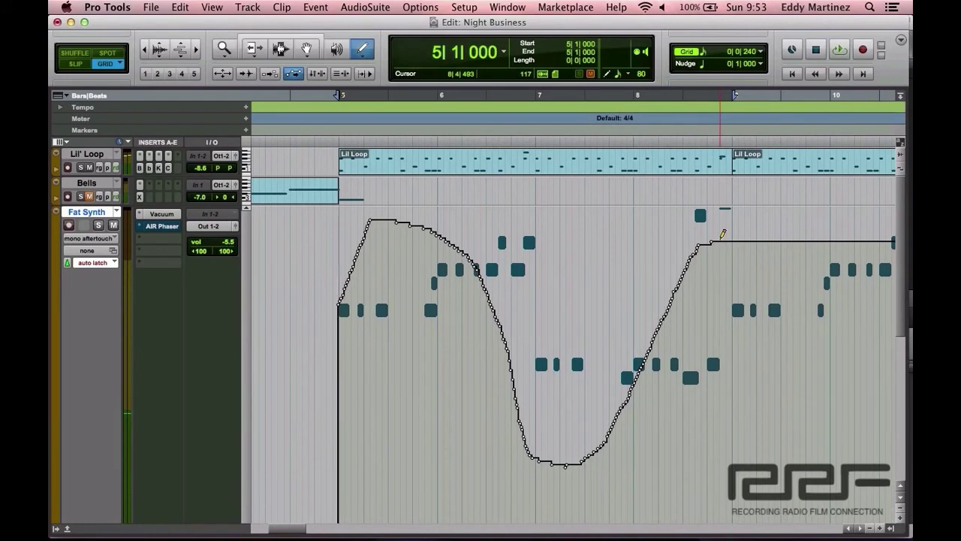
{"action": "key", "text": "super+z"}
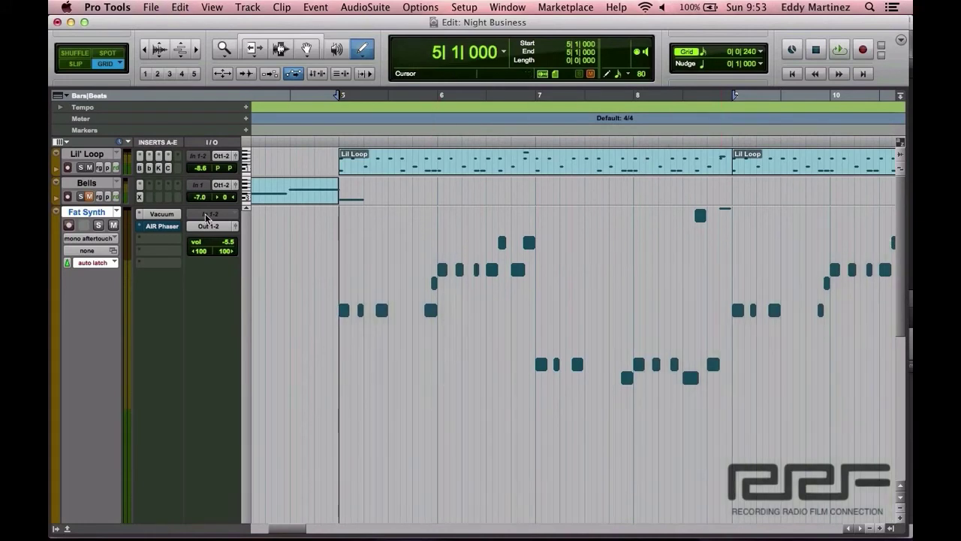
{"action": "left_click", "coordinate": [78, 239]}
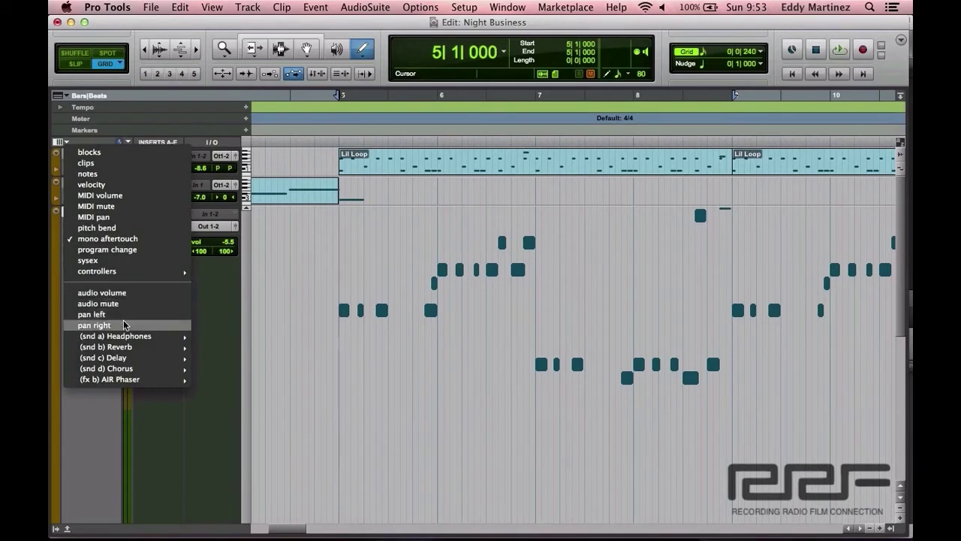
{"action": "mouse_move", "coordinate": [125, 338]}
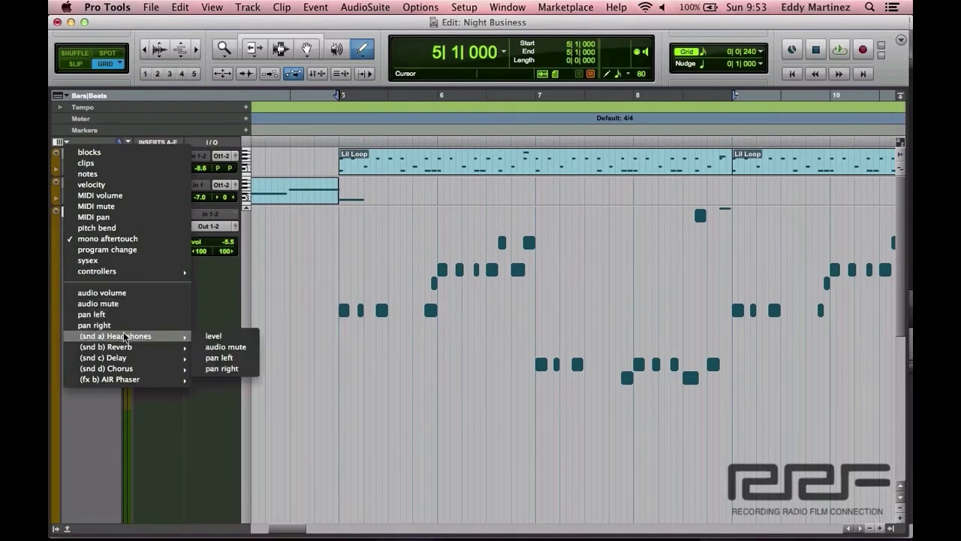
{"action": "left_click", "coordinate": [209, 300]}
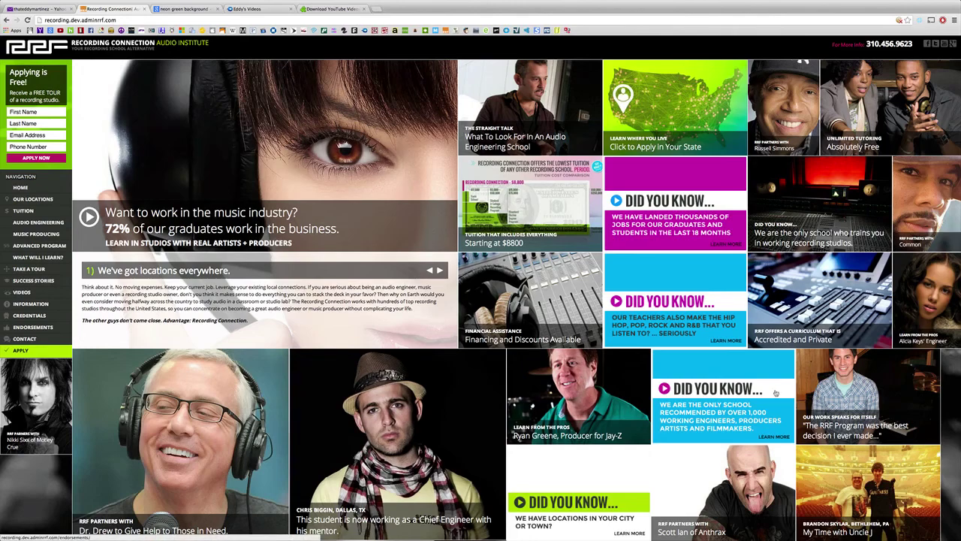
Step: Browse the Recording Connection home page and open the school locations map page
{"action": "scroll", "coordinate": [775, 392], "scroll_direction": "down", "scroll_amount": 5}
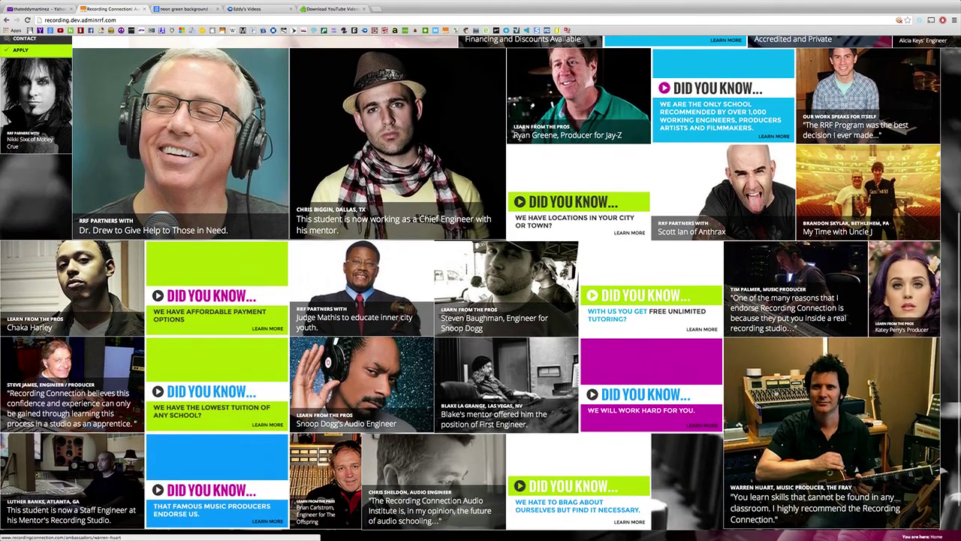
{"action": "scroll", "coordinate": [776, 392], "scroll_direction": "down", "scroll_amount": 3}
{"action": "scroll", "coordinate": [776, 392], "scroll_direction": "up", "scroll_amount": 6}
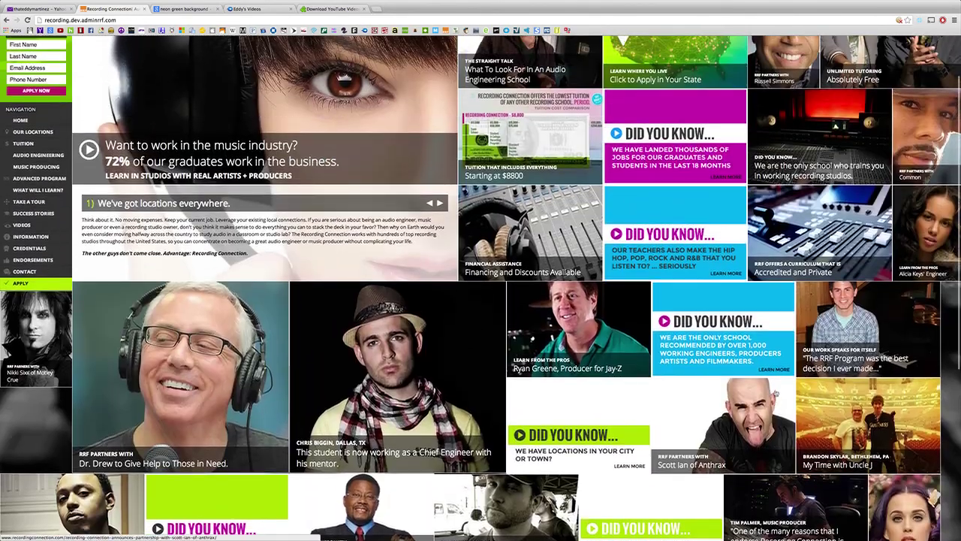
{"action": "scroll", "coordinate": [481, 288], "scroll_direction": "up", "scroll_amount": 1}
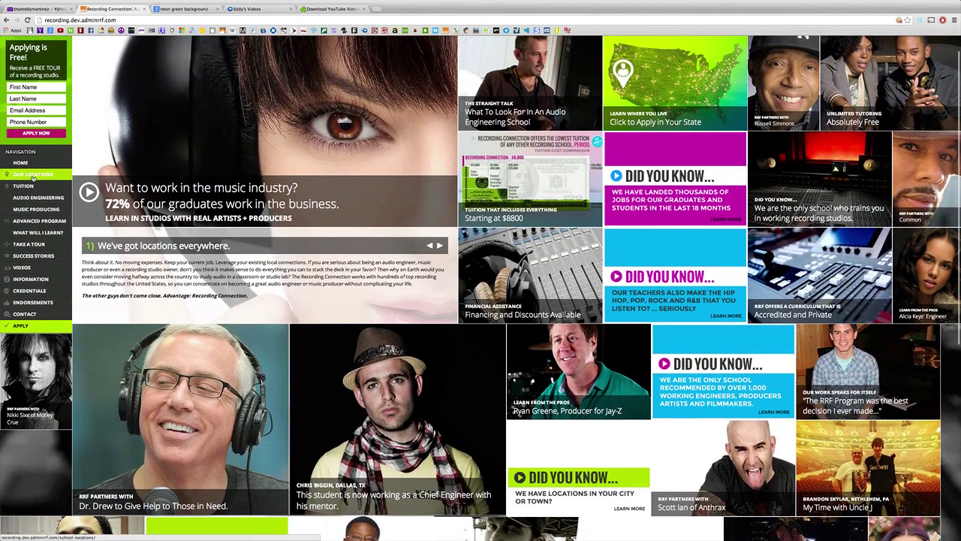
{"action": "left_click", "coordinate": [34, 176]}
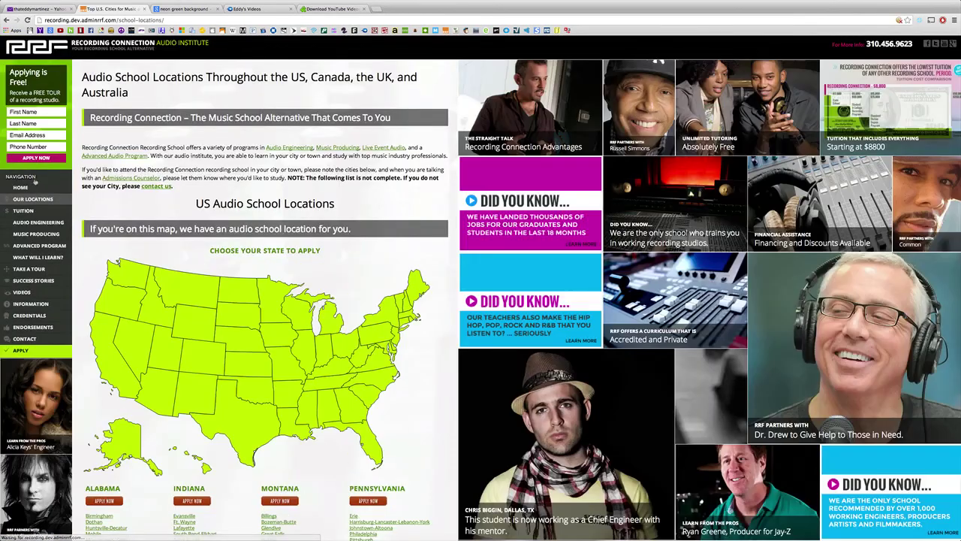
{"action": "scroll", "coordinate": [622, 363], "scroll_direction": "down", "scroll_amount": 3}
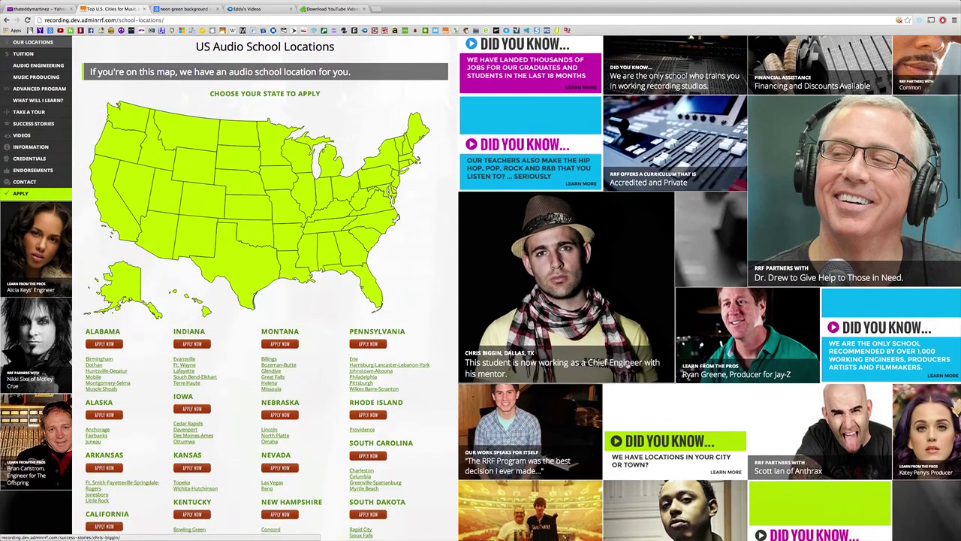
{"action": "scroll", "coordinate": [272, 324], "scroll_direction": "up", "scroll_amount": 3}
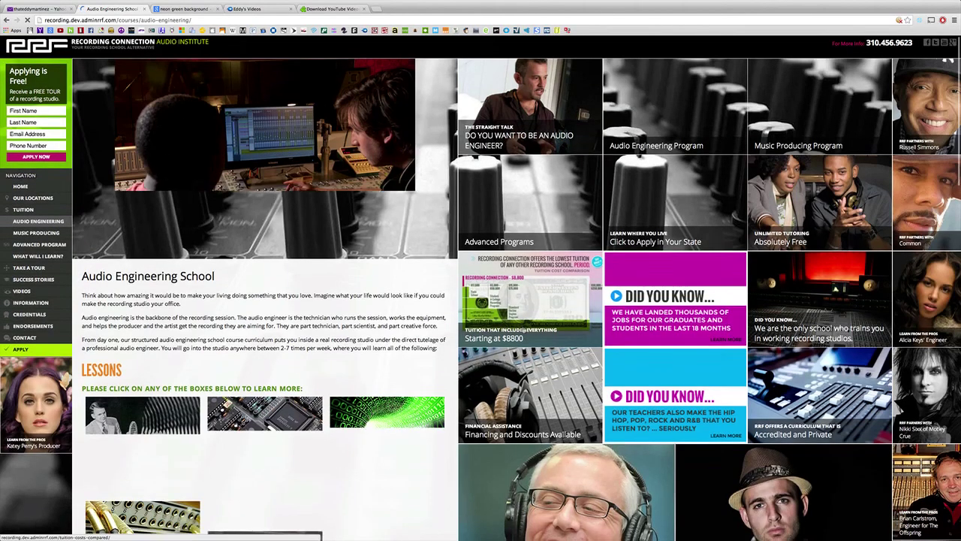
Step: Scroll down through the Lesson 1 – Intro to Sound and Hearing page to its supplemental videos
{"action": "scroll", "coordinate": [523, 330], "scroll_direction": "down", "scroll_amount": 3}
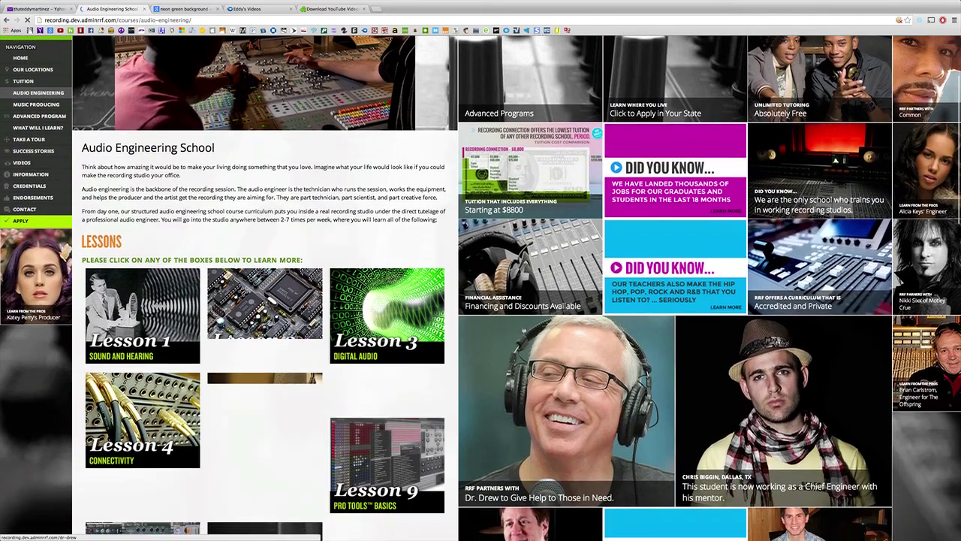
{"action": "scroll", "coordinate": [524, 331], "scroll_direction": "down", "scroll_amount": 5}
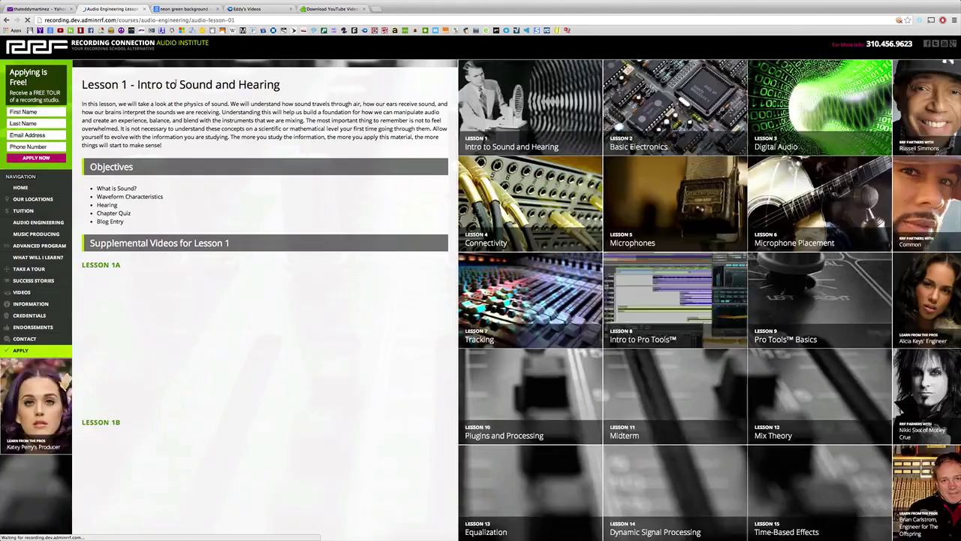
{"action": "scroll", "coordinate": [742, 383], "scroll_direction": "down", "scroll_amount": 2}
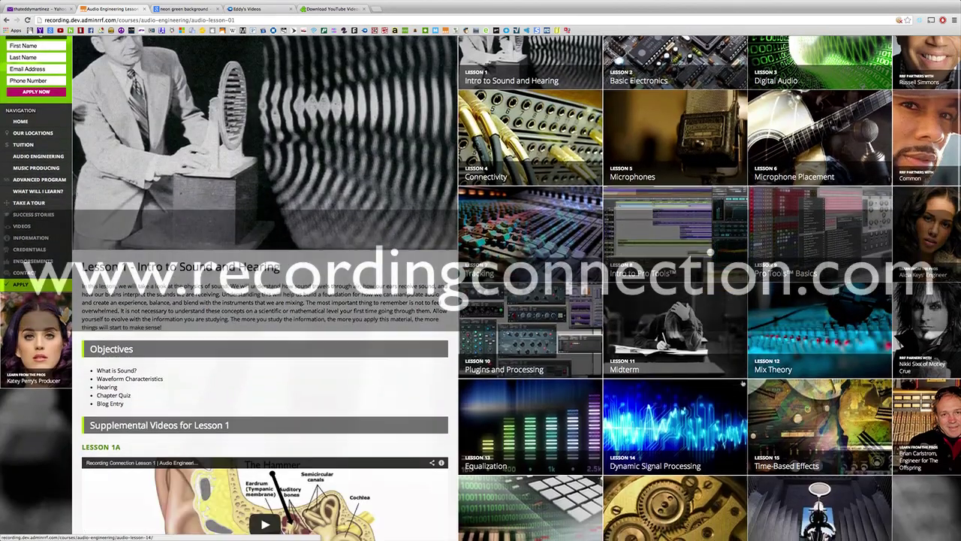